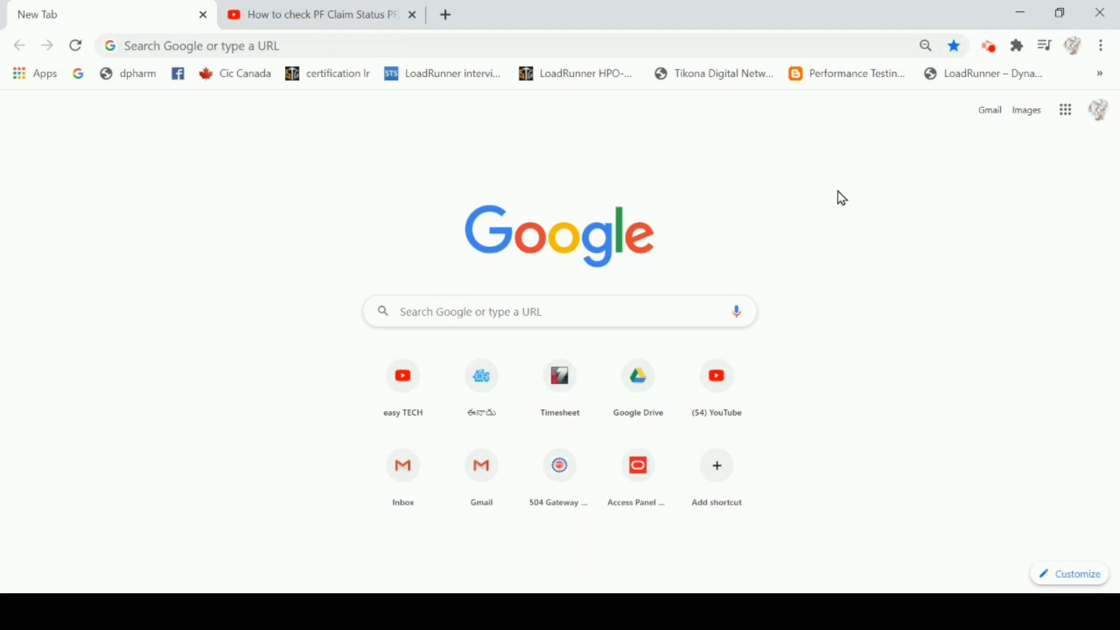
# Switch to the YouTube video tab and highlight the viewer's comment asking how to delete Google Pay history.
pyautogui.click(310, 10)
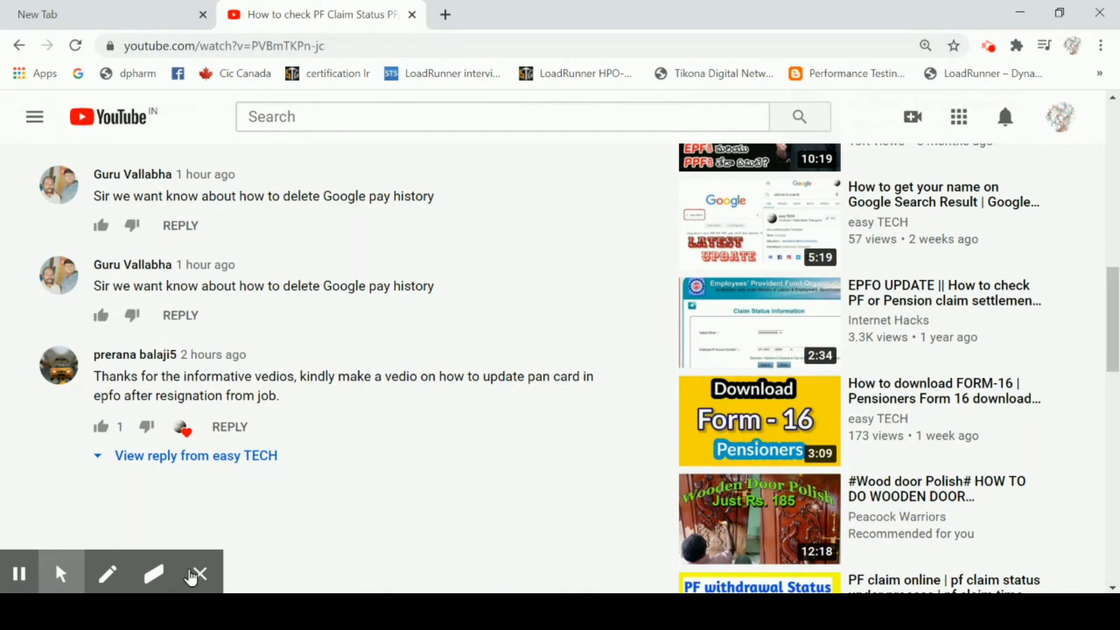
pyautogui.click(197, 571)
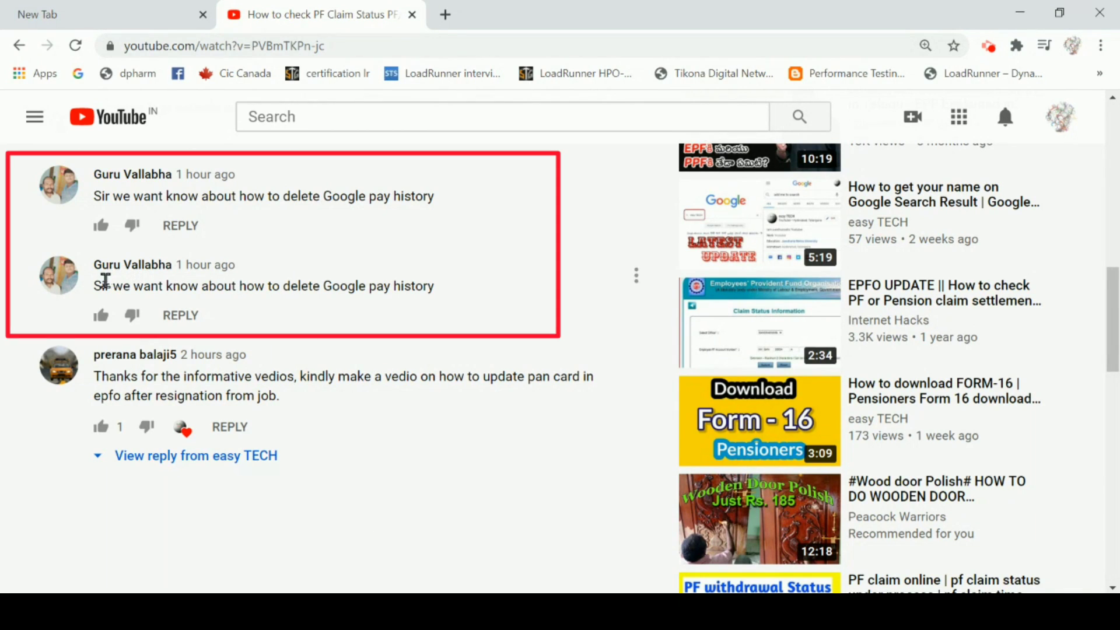
pyautogui.moveTo(94, 286); pyautogui.dragTo(440, 288)
pyautogui.click(548, 337)
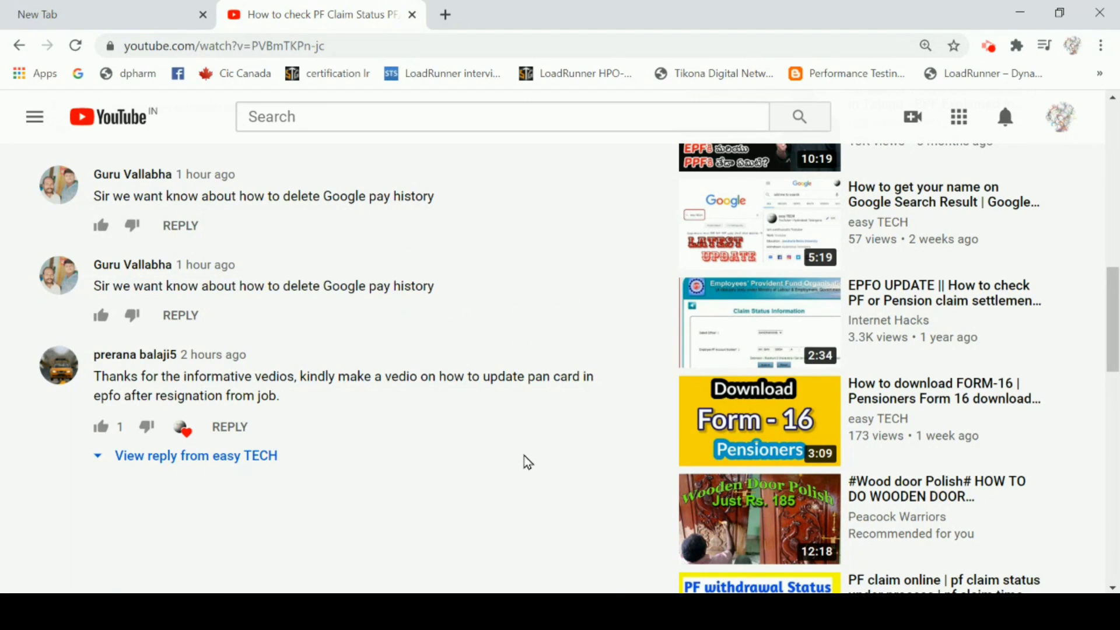
# Go to myaccount.google.com in the New Tab page.
pyautogui.click(138, 9)
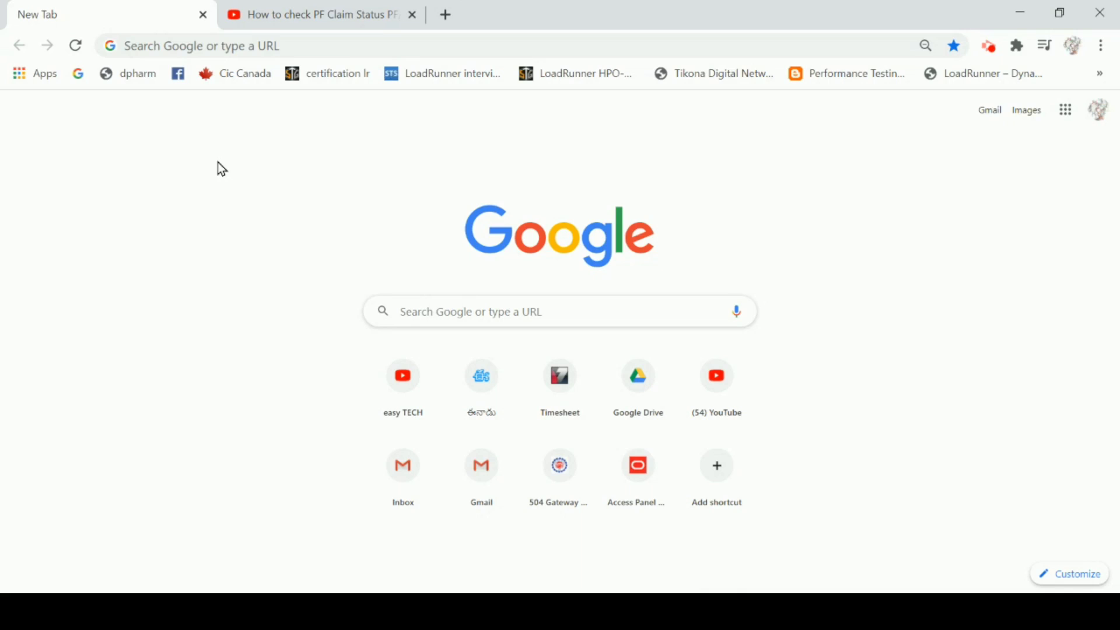
pyautogui.click(250, 45)
pyautogui.write('myaccount')
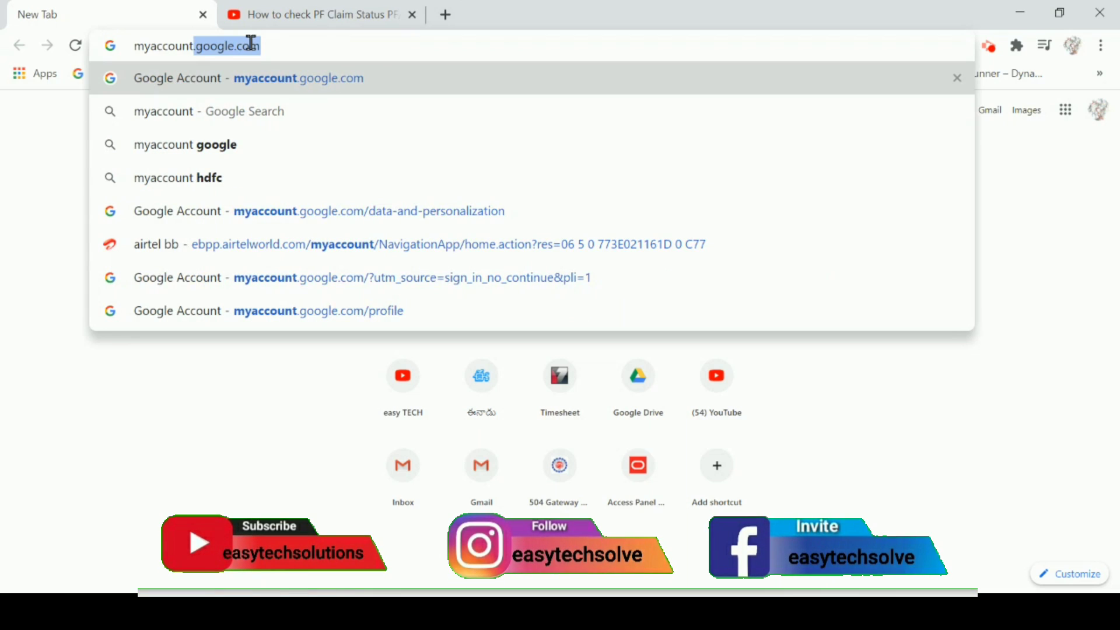
pyautogui.press('Return')
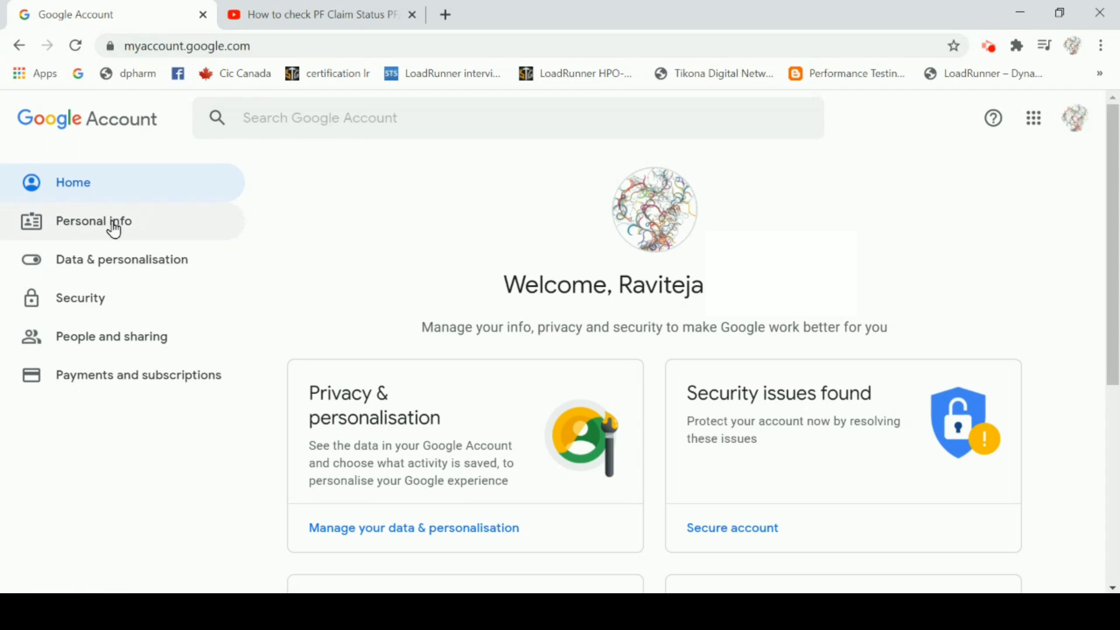
# Under Data & personalisation, find the Activity and timeline section and go to My Activity.
pyautogui.click(129, 269)
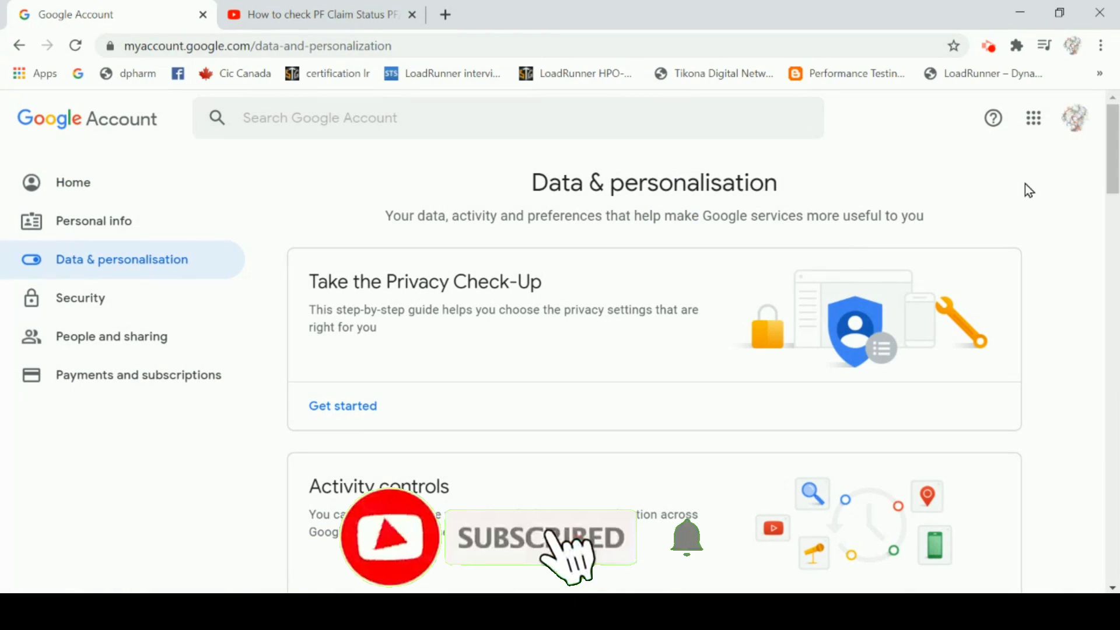
pyautogui.moveTo(1115, 163); pyautogui.dragTo(1116, 211)
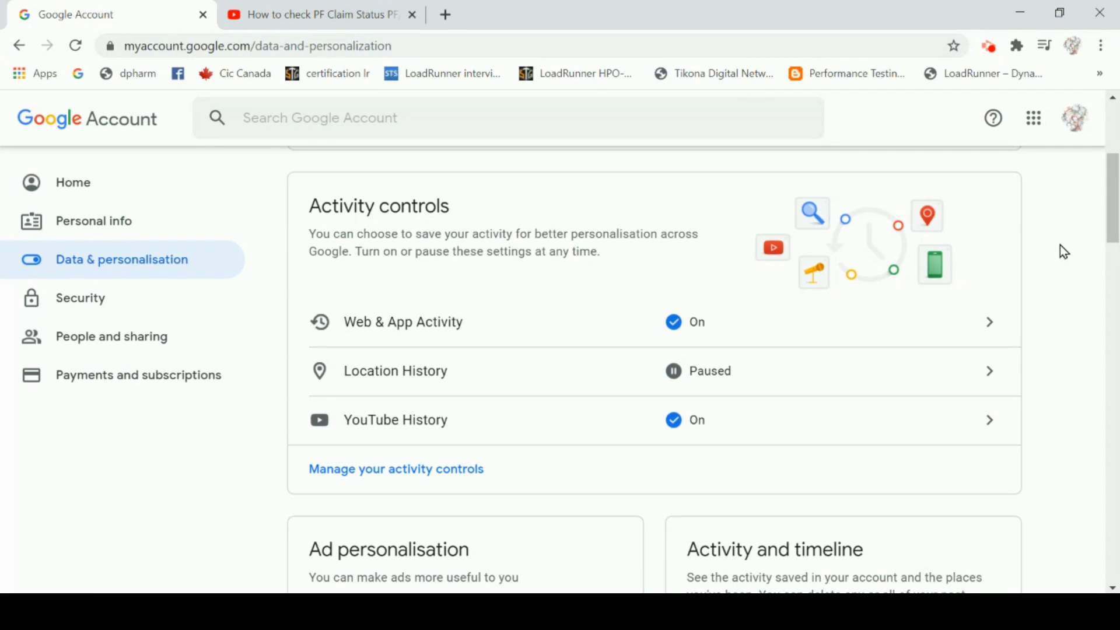
pyautogui.moveTo(1110, 218); pyautogui.dragTo(1113, 267)
pyautogui.click(719, 265)
pyautogui.moveTo(719, 265); pyautogui.dragTo(863, 261)
pyautogui.click(863, 261)
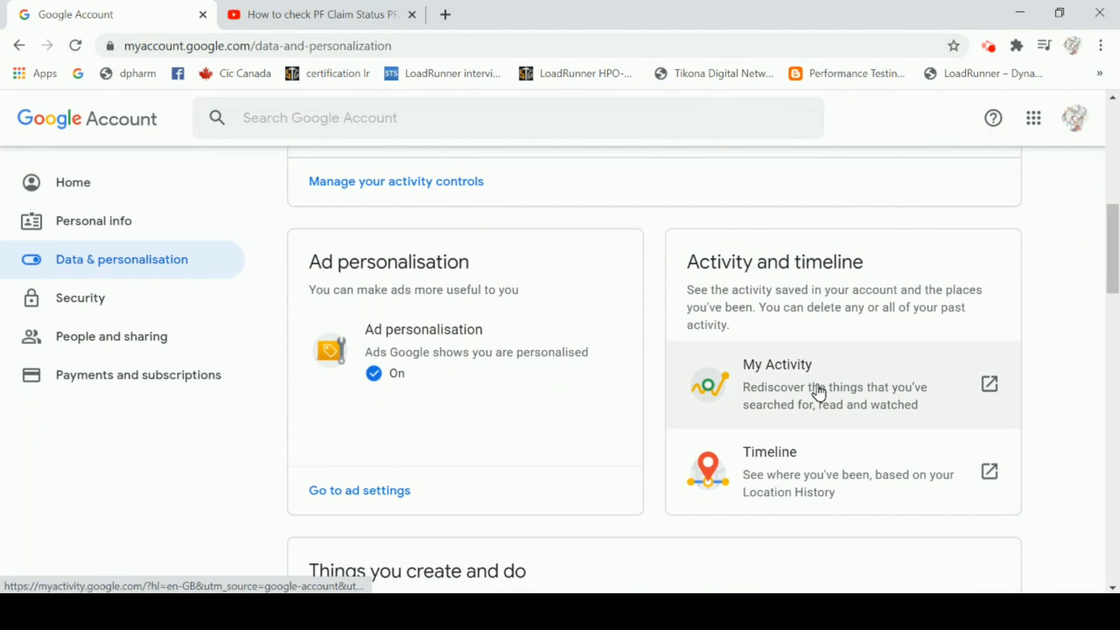
pyautogui.click(821, 394)
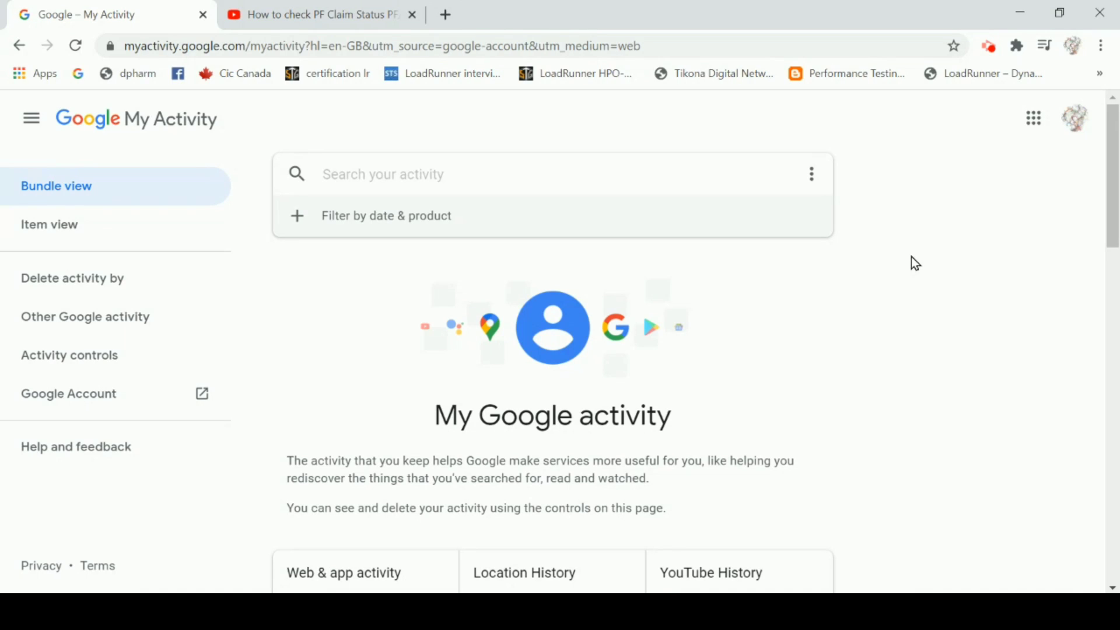
# Start deleting activity by a Custom range.
pyautogui.click(34, 121)
pyautogui.click(32, 119)
pyautogui.click(116, 287)
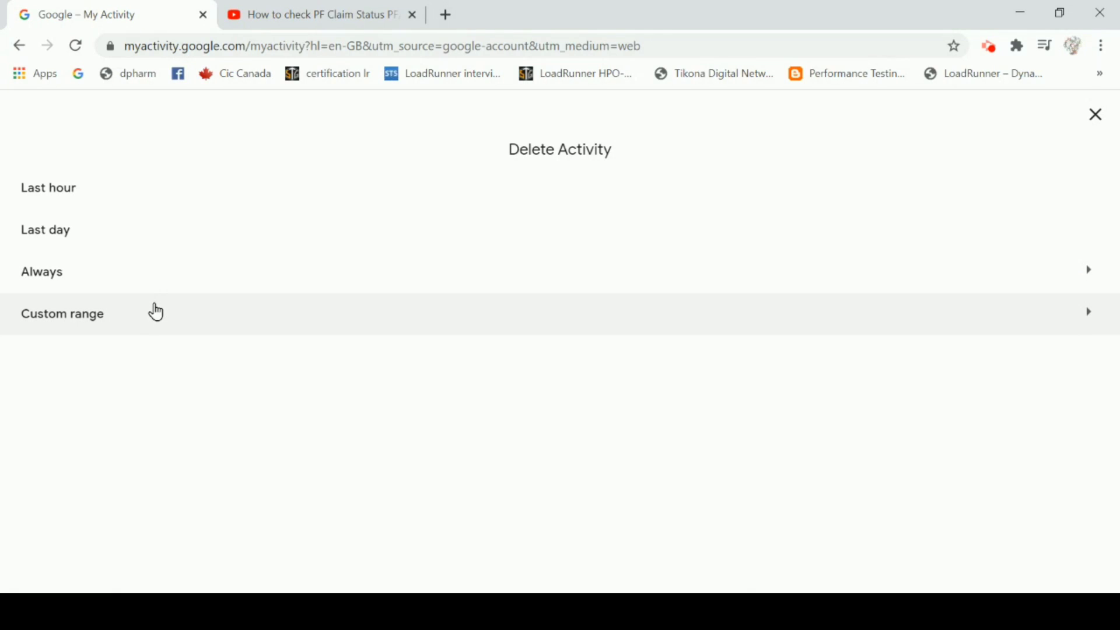
pyautogui.click(157, 313)
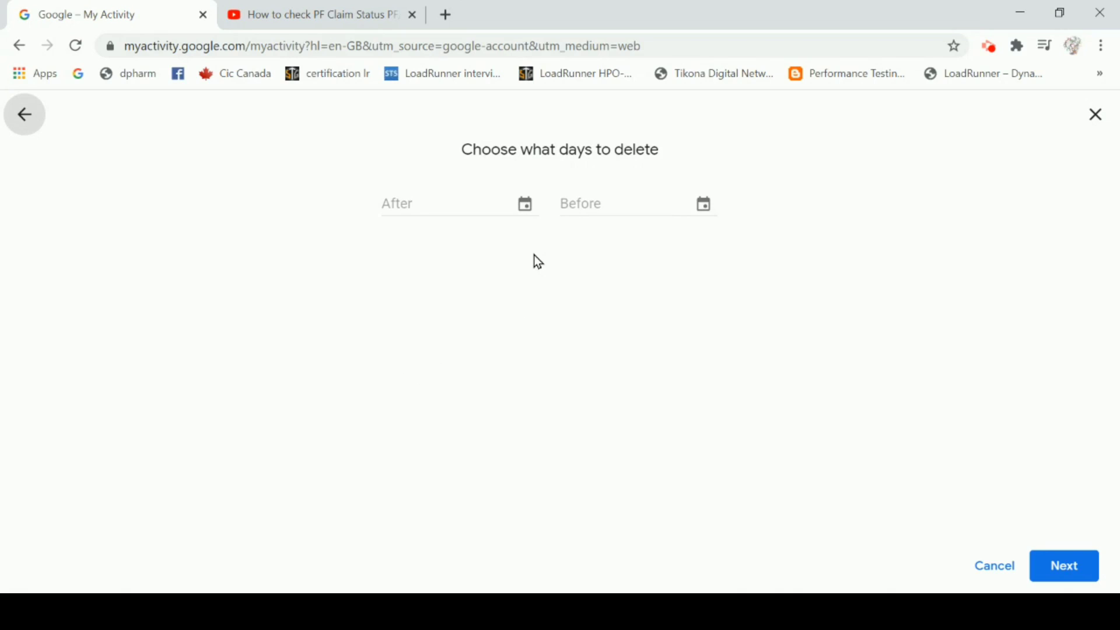
# Set the range from 1 Aug 2020 to 26 Aug 2020 and continue to service selection.
pyautogui.click(528, 205)
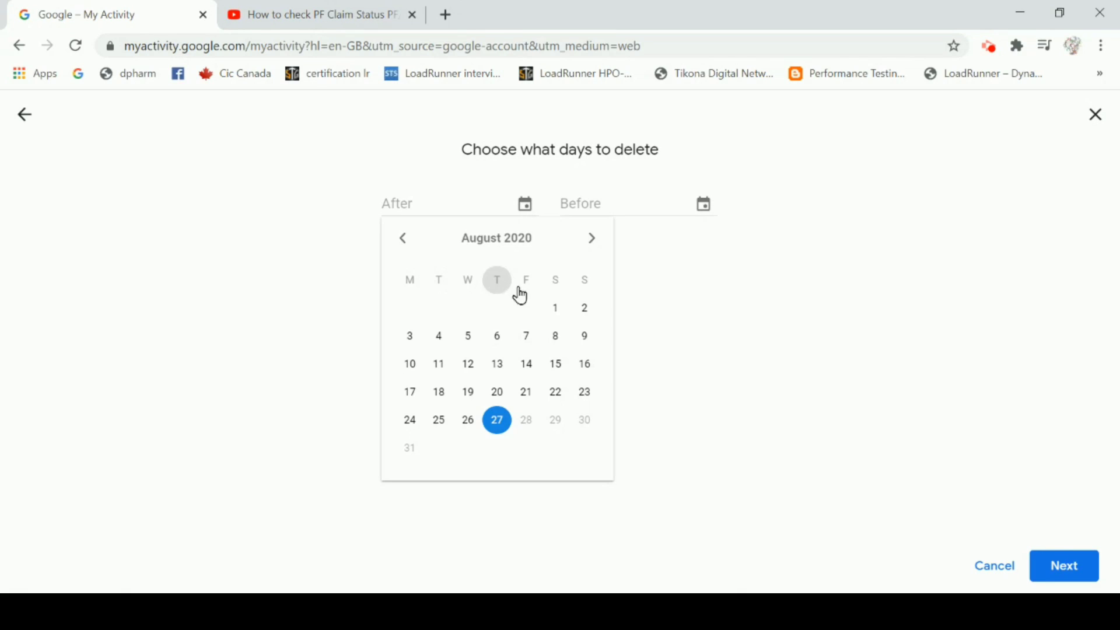
pyautogui.click(554, 310)
pyautogui.click(706, 206)
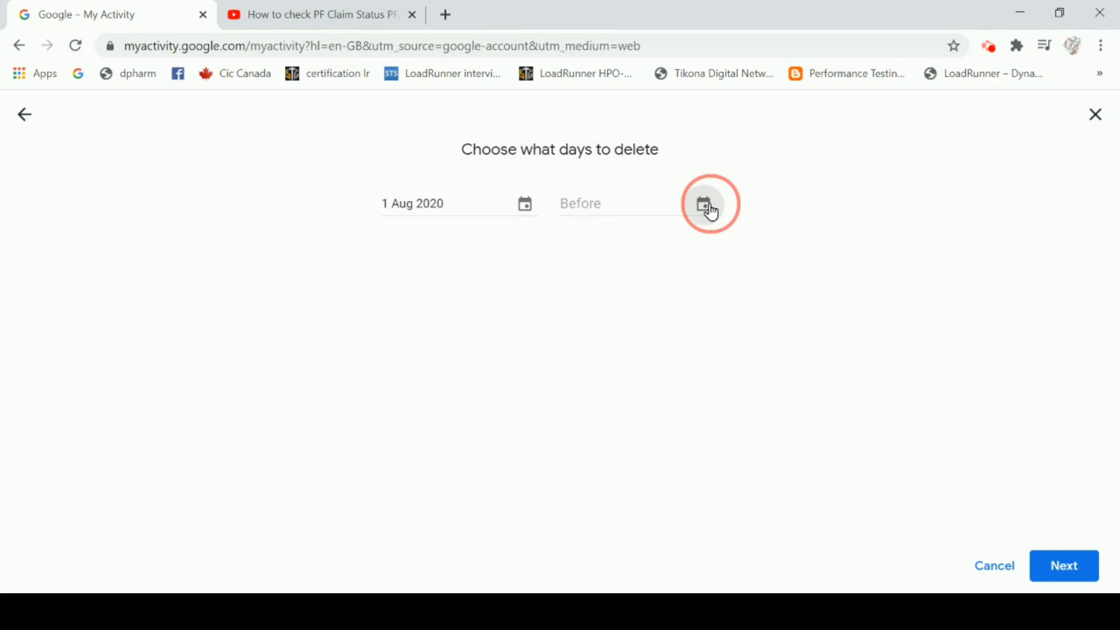
pyautogui.click(649, 421)
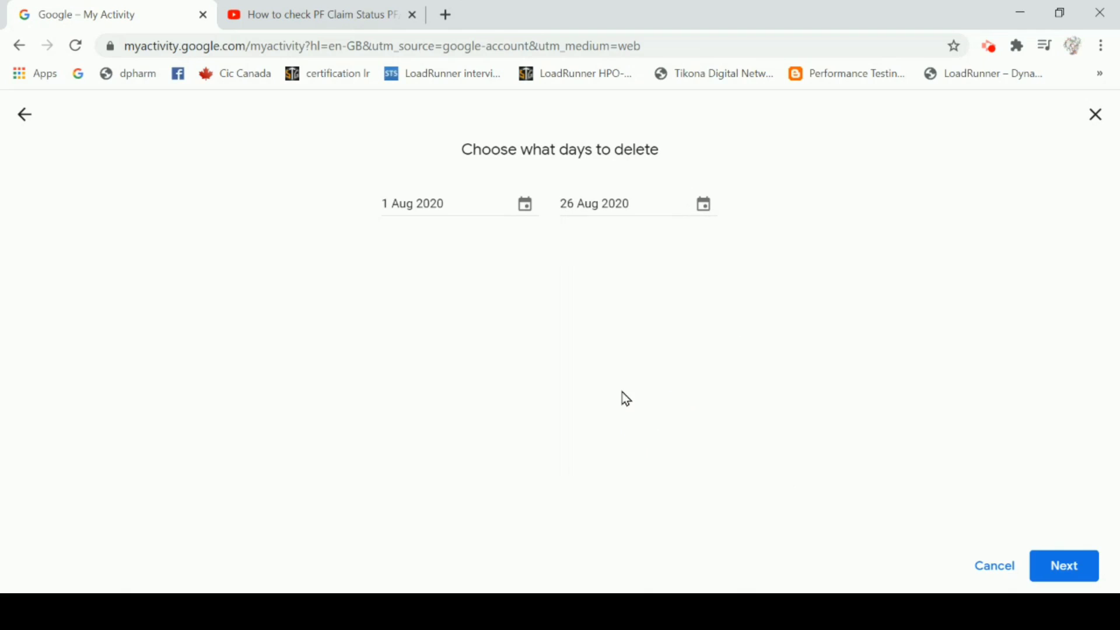
pyautogui.click(1090, 564)
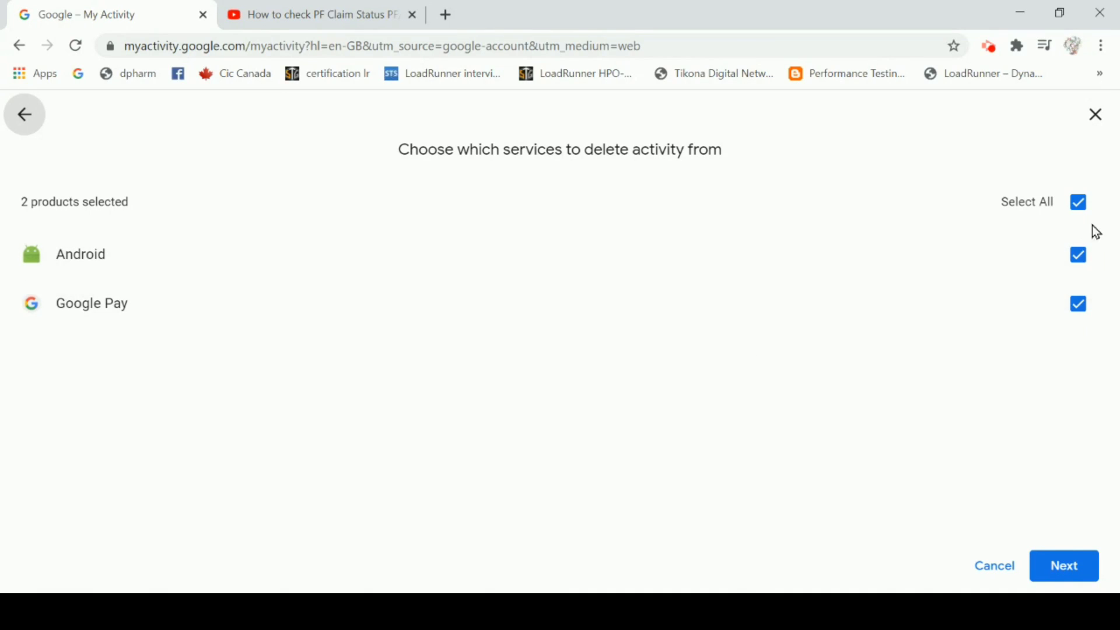
# Deselect all services, keep only Google Pay ticked, and continue to the confirmation.
pyautogui.click(1080, 209)
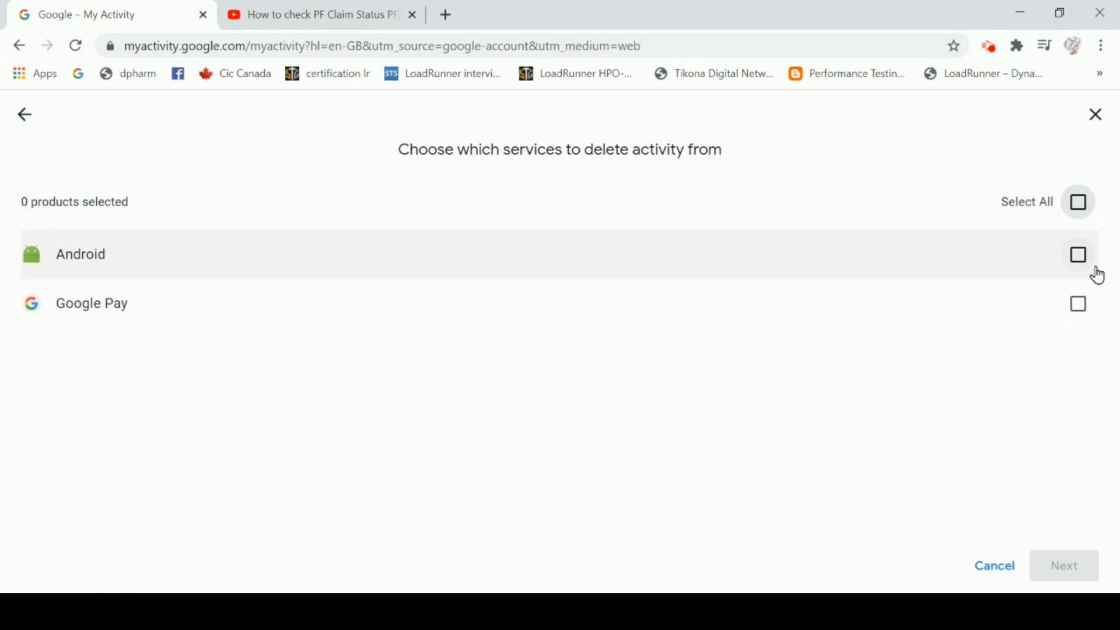
pyautogui.click(1080, 309)
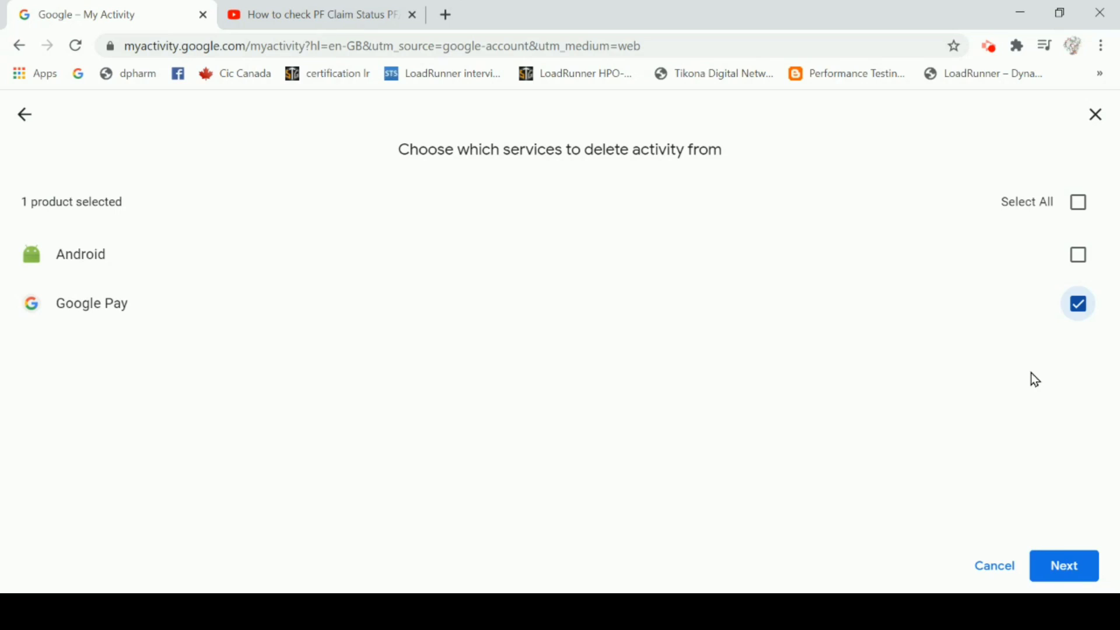
pyautogui.click(1058, 568)
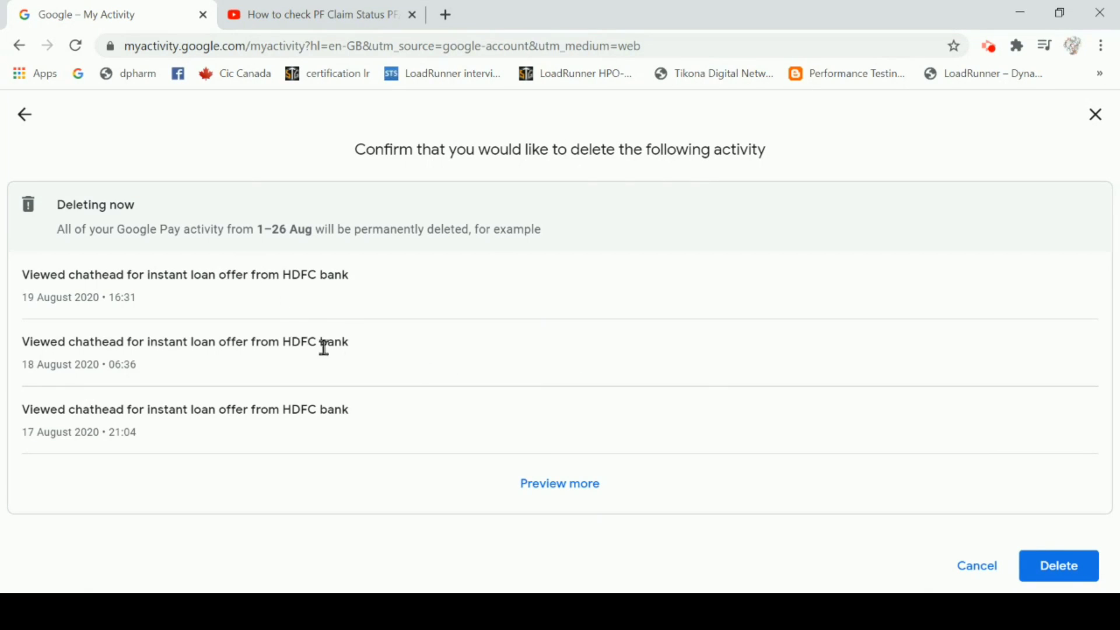
# Review the expanded list of 1–26 Aug Google Pay entries, then delete them permanently.
pyautogui.click(543, 485)
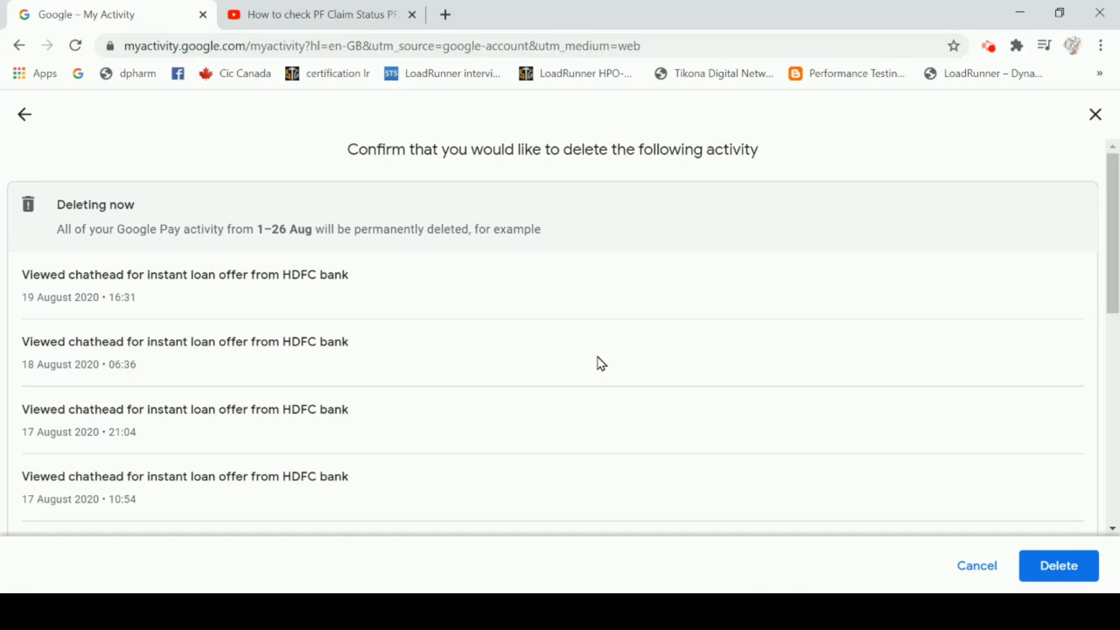
pyautogui.scroll(-10, 602, 365)
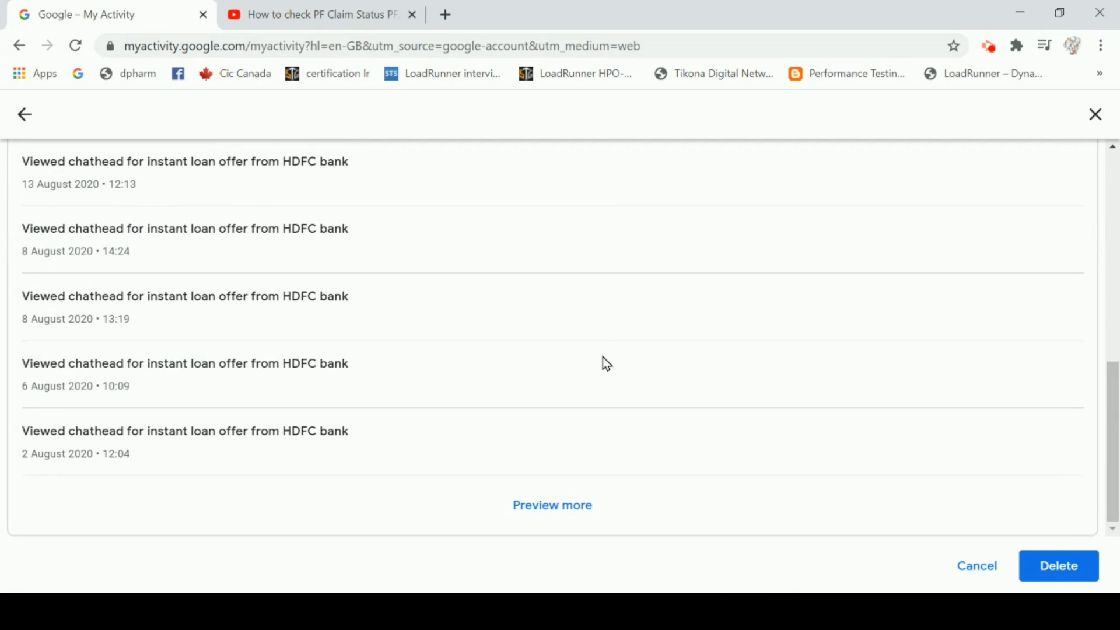
pyautogui.scroll(10, 604, 359)
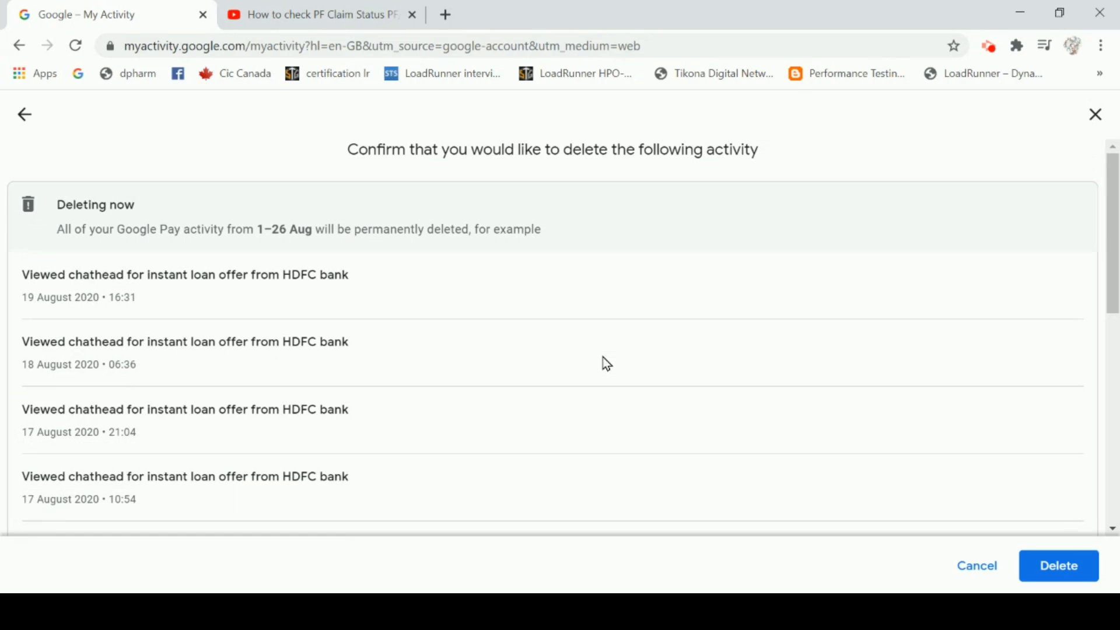
pyautogui.scroll(-5, 609, 344)
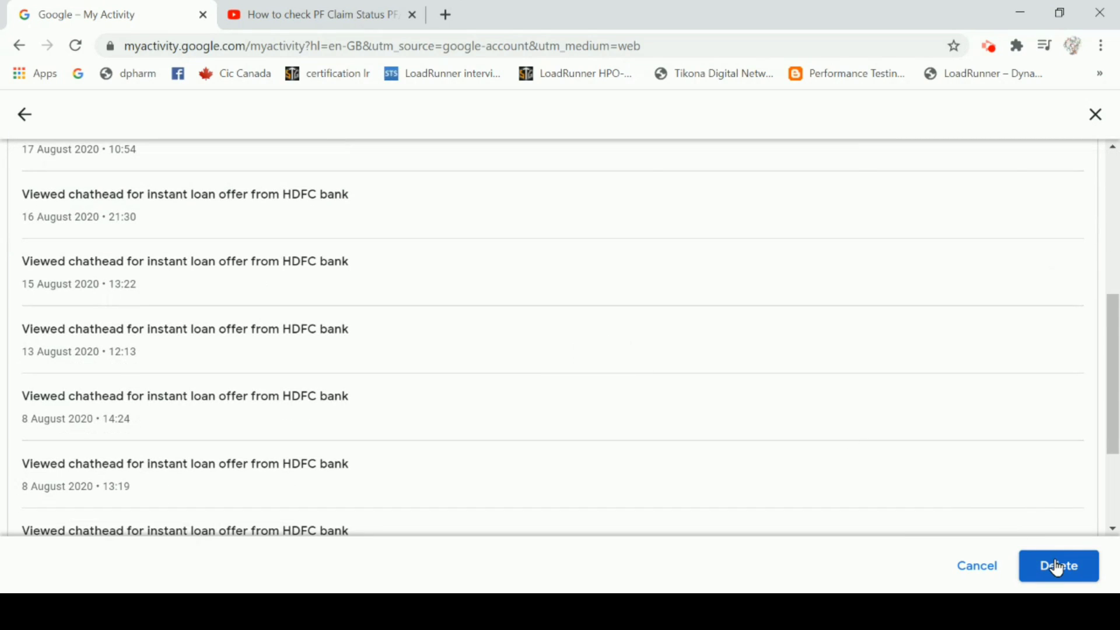
pyautogui.scroll(5, 946, 438)
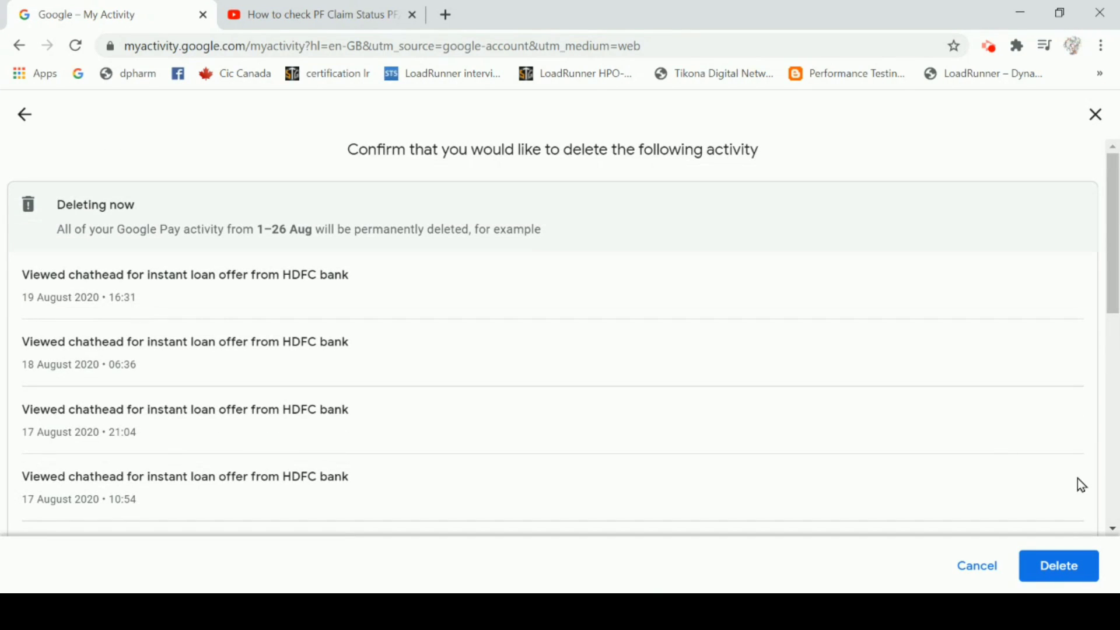
pyautogui.click(1056, 562)
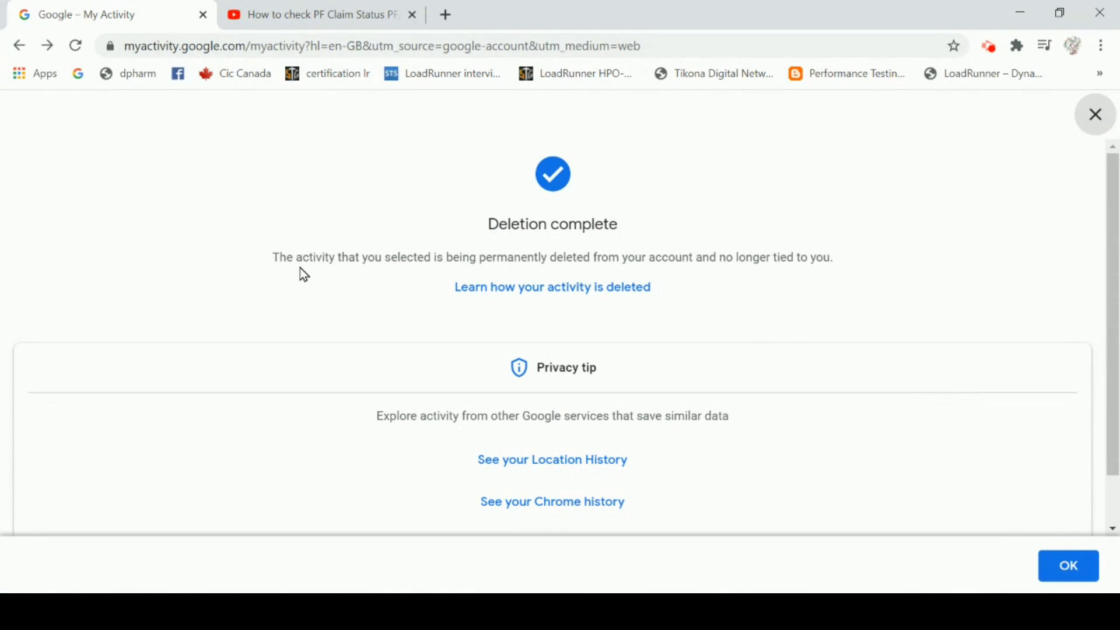
# Highlight the permanent-deletion sentence, then close the Deletion complete notice with OK.
pyautogui.moveTo(299, 258); pyautogui.dragTo(888, 305)
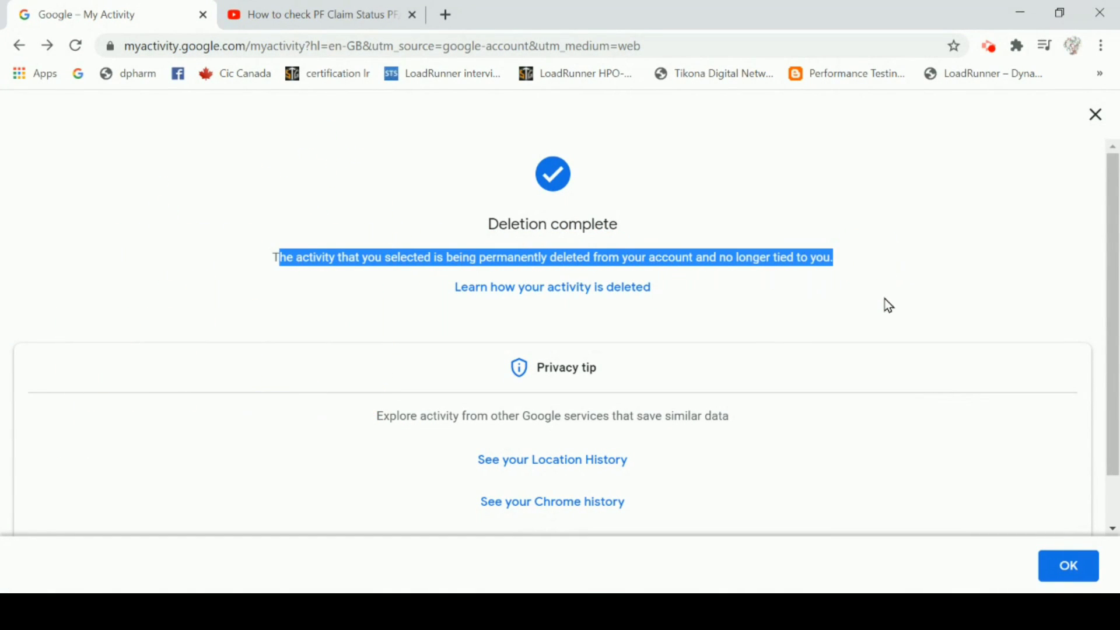
pyautogui.click(888, 305)
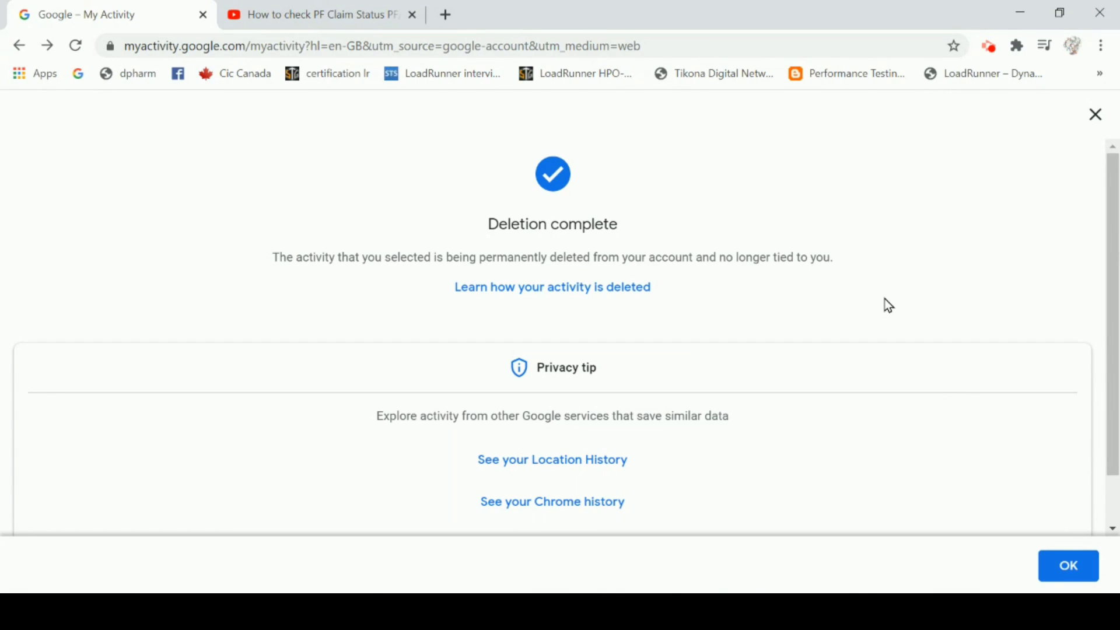
pyautogui.click(1069, 567)
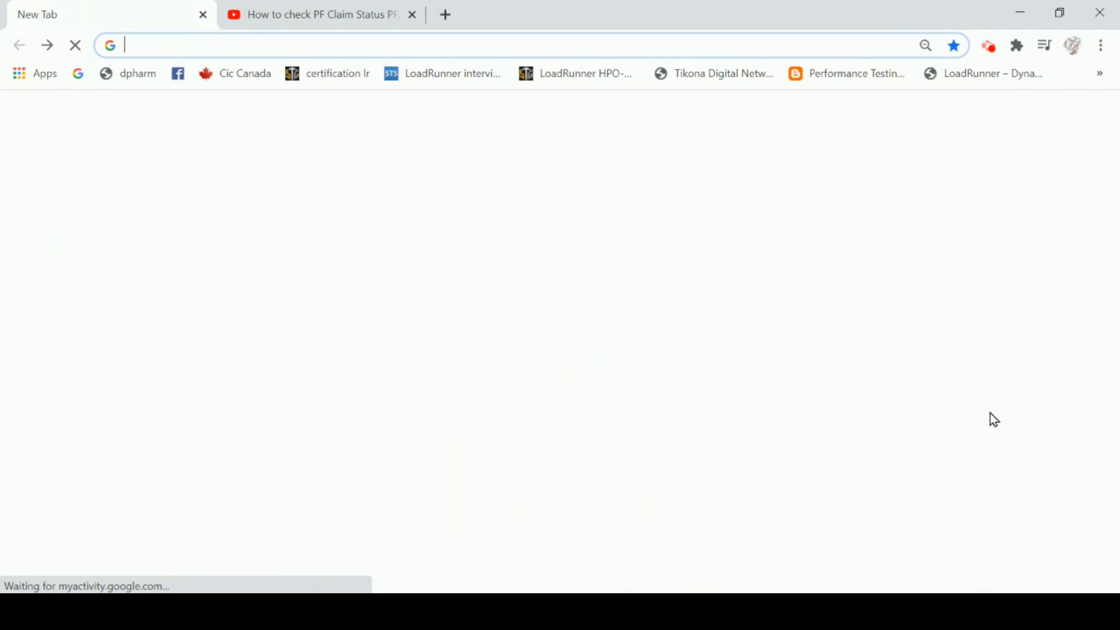